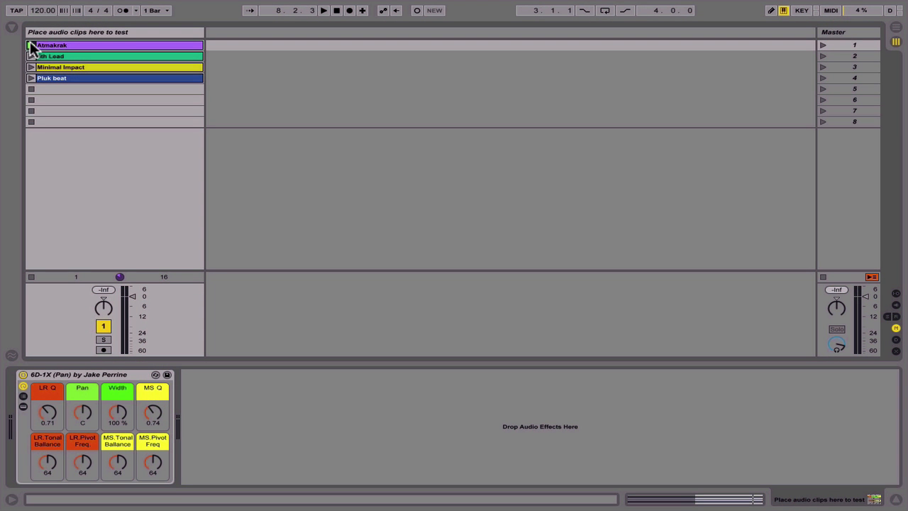
Launch the Atmakrak clip, look at its waveform, and reveal the devices inside the 6D-1X (Pan) rack.
left_click(31, 45)
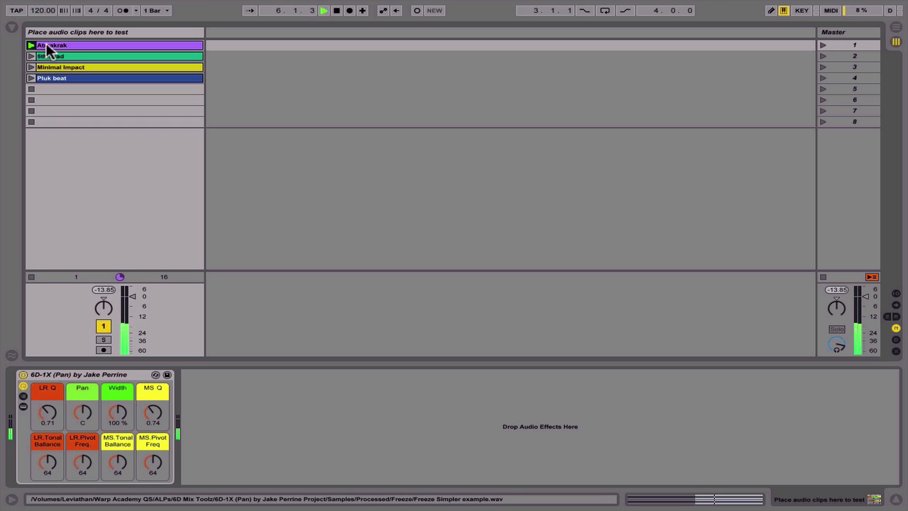
left_click(48, 45)
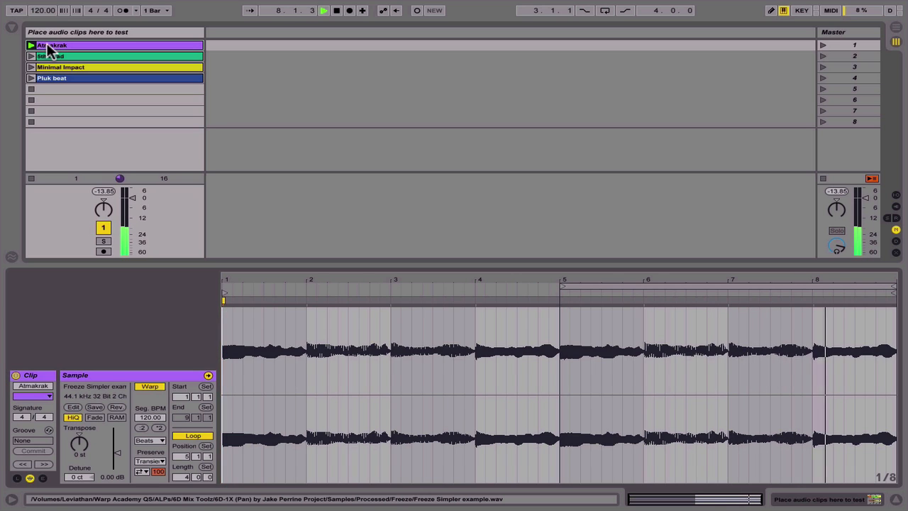
key("shift+Tab")
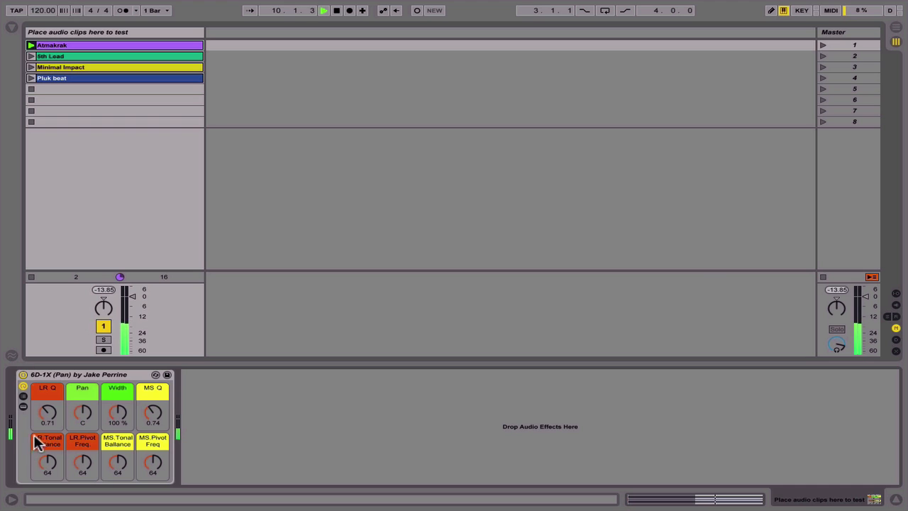
left_click(23, 408)
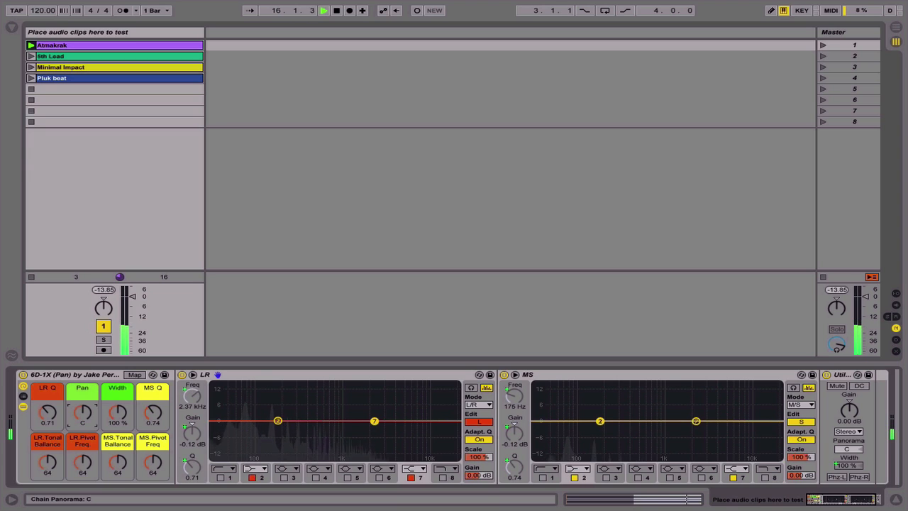
Audition the rack's Pan macro at 50R and 50L with its chain list shown, and try the Width macro, restoring centre and 100 %.
mouse_move(82, 412)
left_mouse_down()
mouse_move(82, 420)
mouse_move(83, 397)
left_mouse_up()
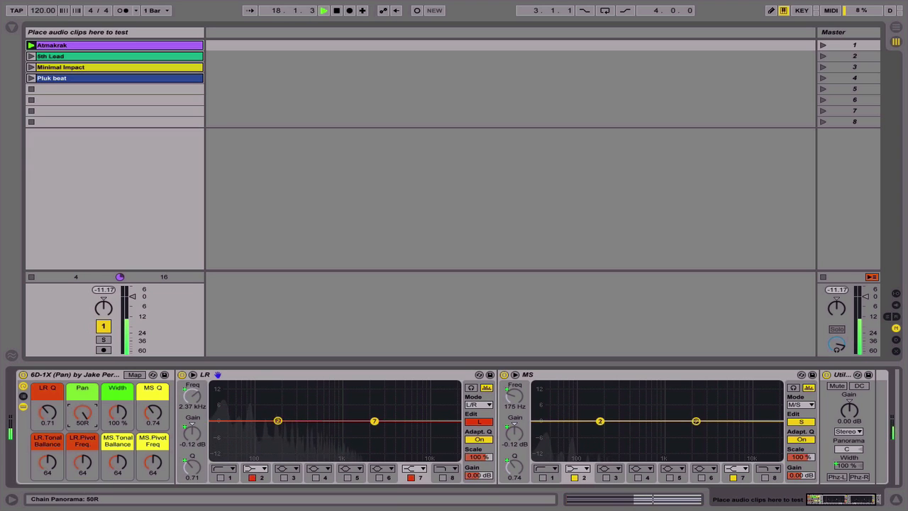
left_click(23, 396)
left_click_drag(82, 414, 81, 399)
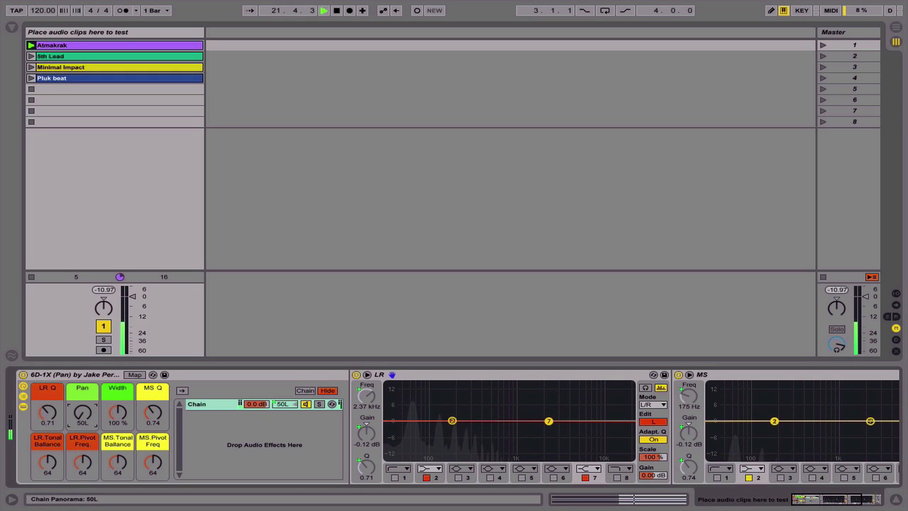
left_click(23, 396)
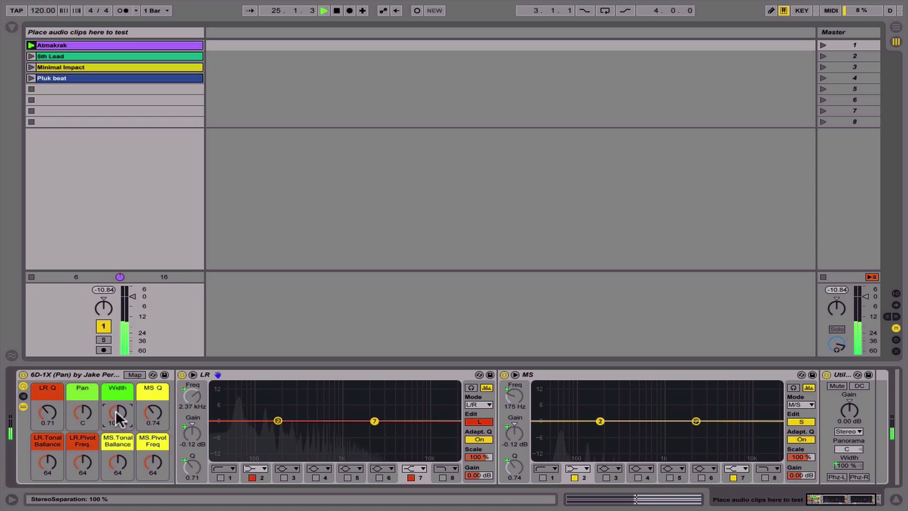
left_click_drag(117, 413, 117, 412)
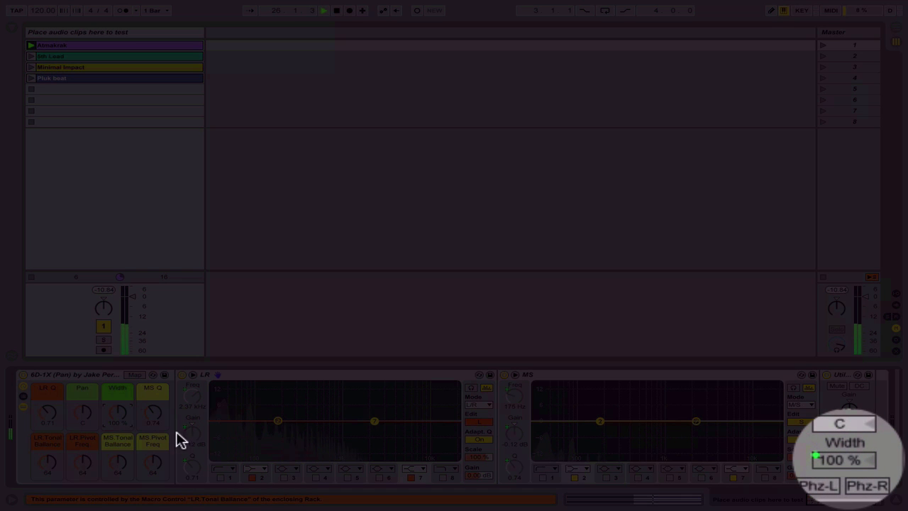
mouse_move(117, 412)
left_mouse_down()
mouse_move(117, 433)
mouse_move(117, 380)
mouse_move(118, 420)
mouse_move(117, 406)
left_mouse_up()
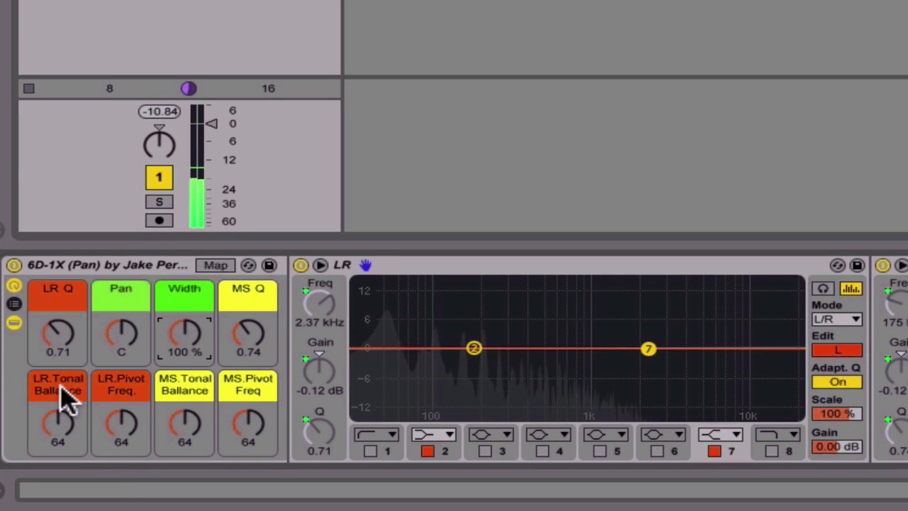
Examine the available processing modes of the LR and MS EQs, keeping L/R and M/S selected.
left_click(454, 262)
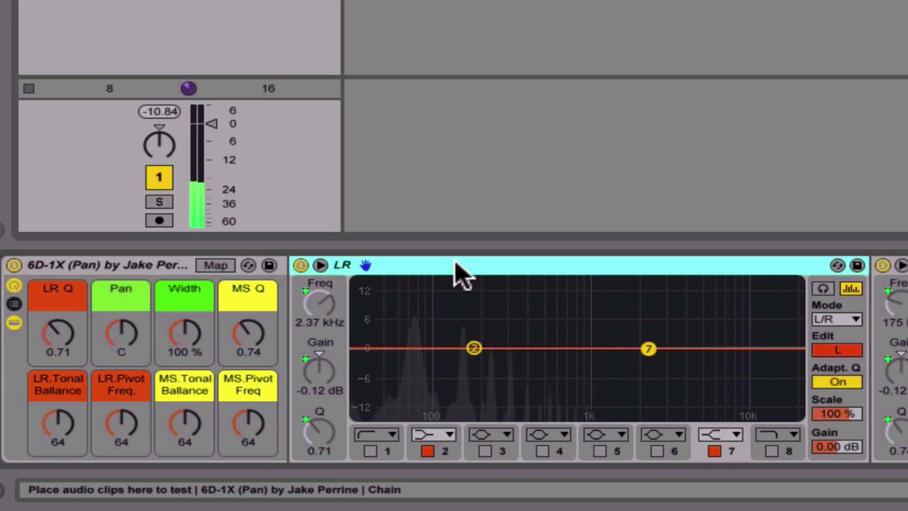
left_click(855, 320)
left_click(854, 318)
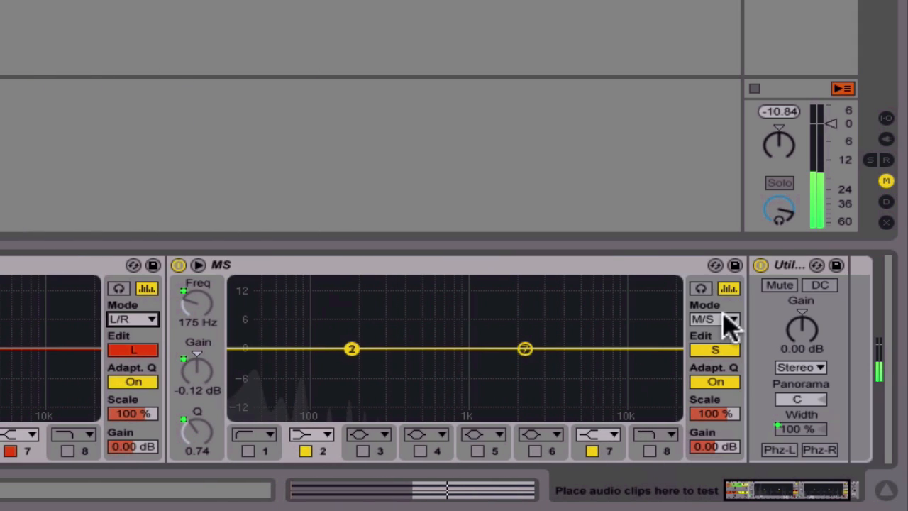
left_click(729, 321)
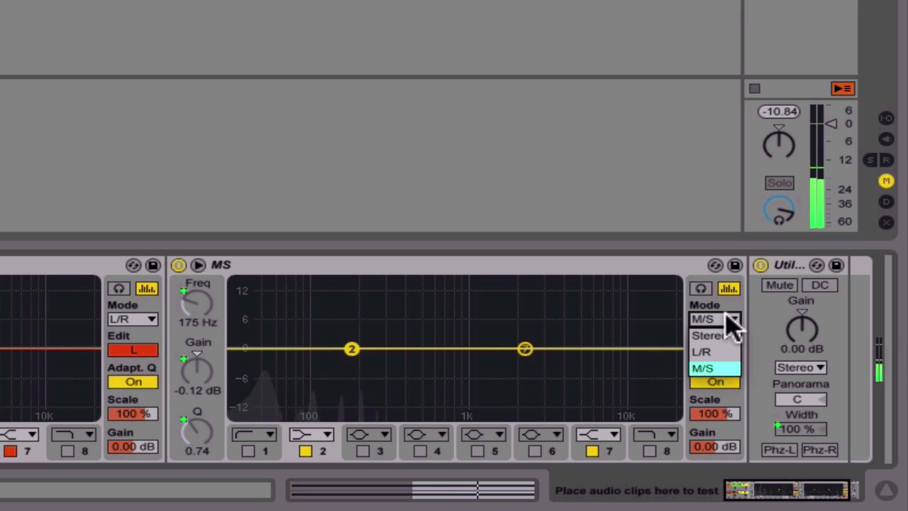
left_click(727, 319)
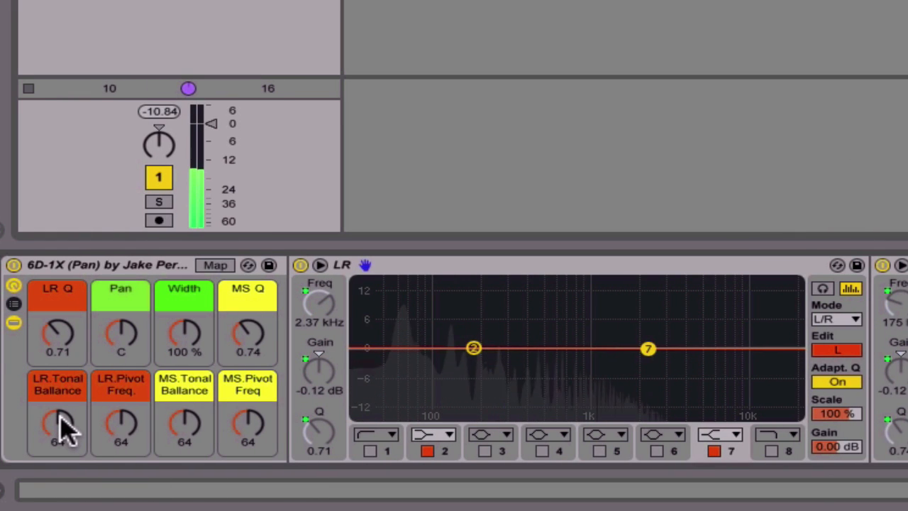
Set LR Tonal Ballance to 46 and LR Pivot Freq to 100, with the LR EQ's right channel selected for editing.
left_click_drag(60, 429, 60, 456)
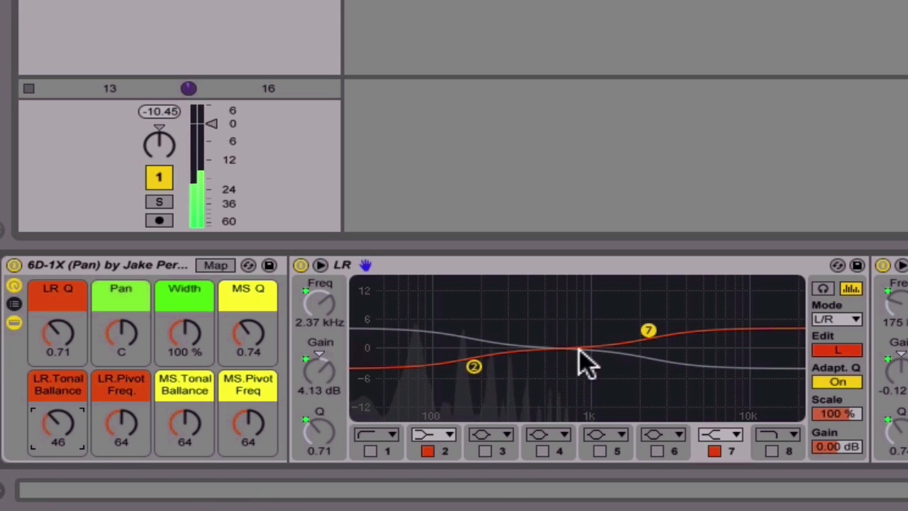
left_click(835, 350)
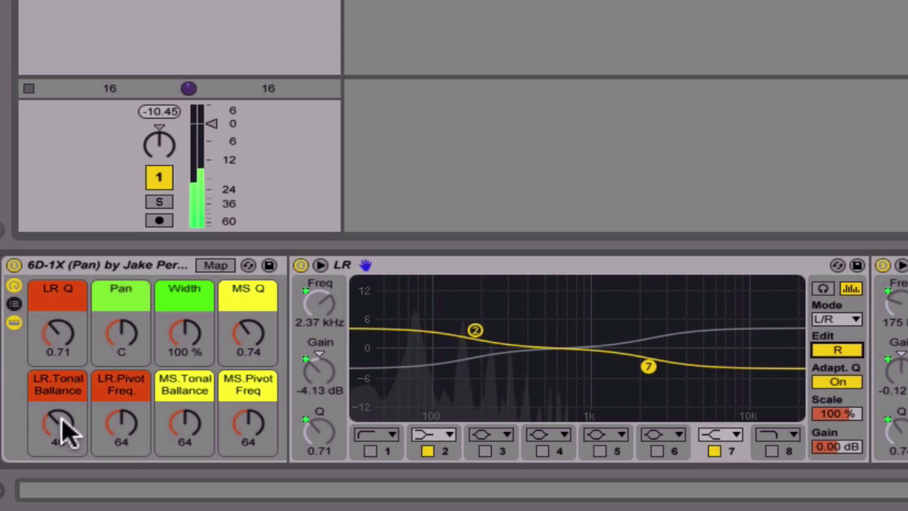
left_click(126, 420)
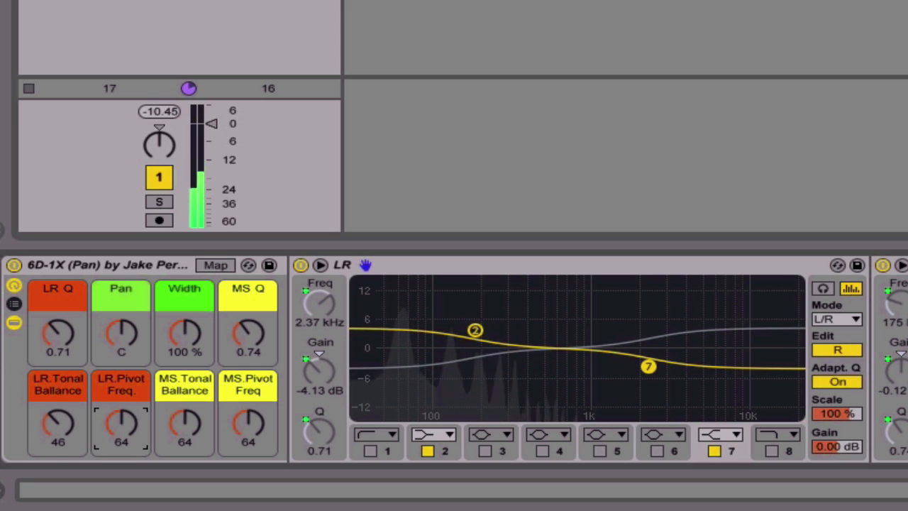
left_click_drag(125, 420, 126, 401)
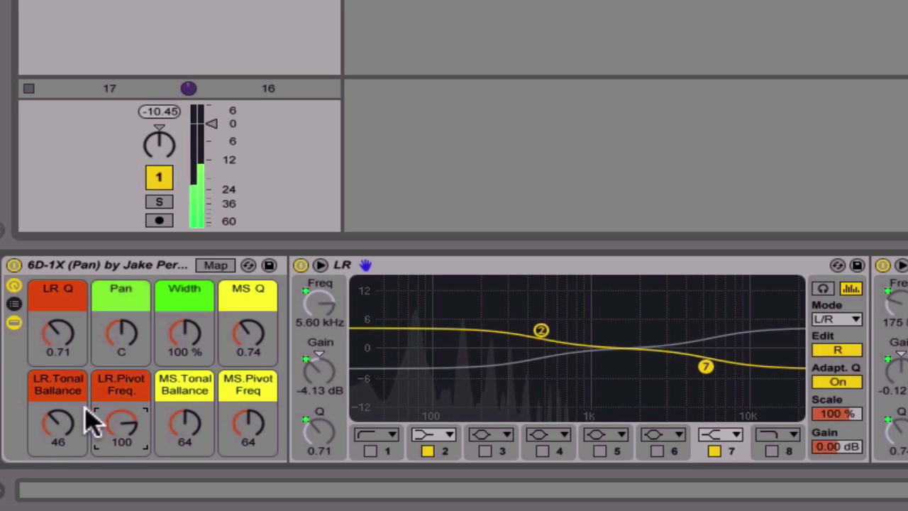
Reset LR Tonal Ballance to 64 and set LR Pivot Freq to 72.
mouse_move(60, 436)
left_mouse_down()
mouse_move(60, 376)
mouse_move(61, 456)
mouse_move(60, 419)
left_mouse_up()
left_click_drag(121, 425, 120, 446)
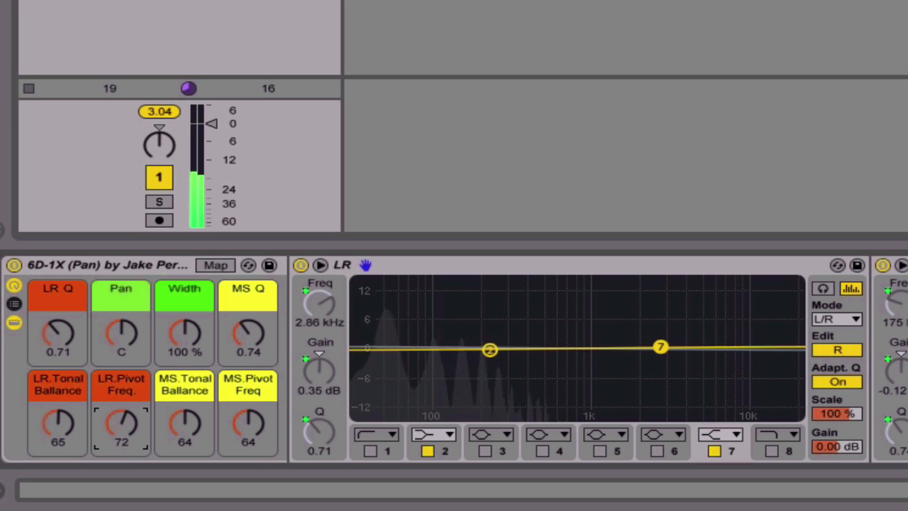
left_click_drag(51, 416, 51, 418)
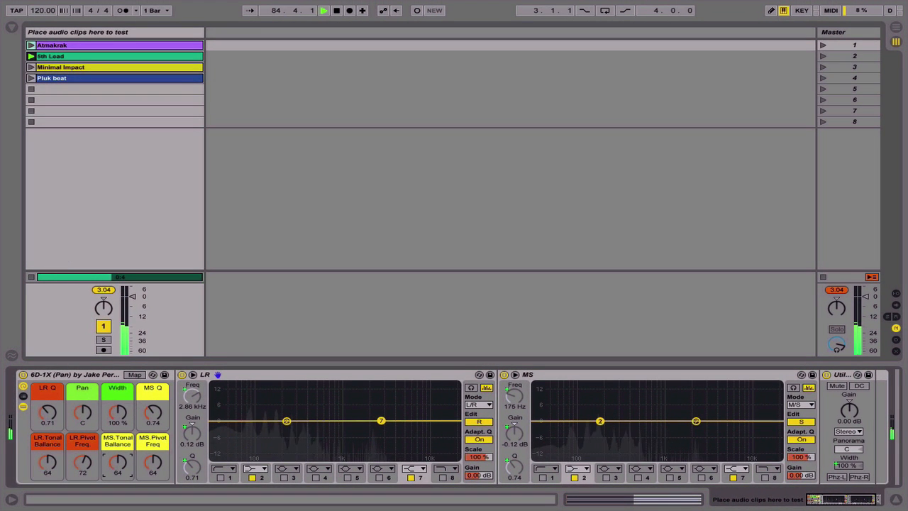
Set MS Tonal Ballance to 98 and MS Pivot Freq to 70 during playback, and stop the track's clip.
left_click_drag(118, 463, 118, 437)
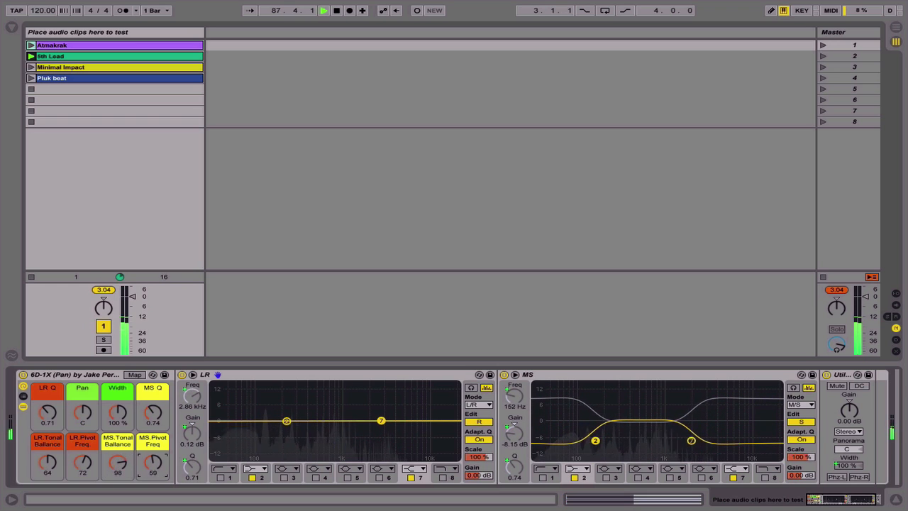
mouse_move(153, 462)
left_mouse_down()
mouse_move(153, 452)
mouse_move(153, 468)
left_mouse_up()
left_click_drag(151, 461, 152, 464)
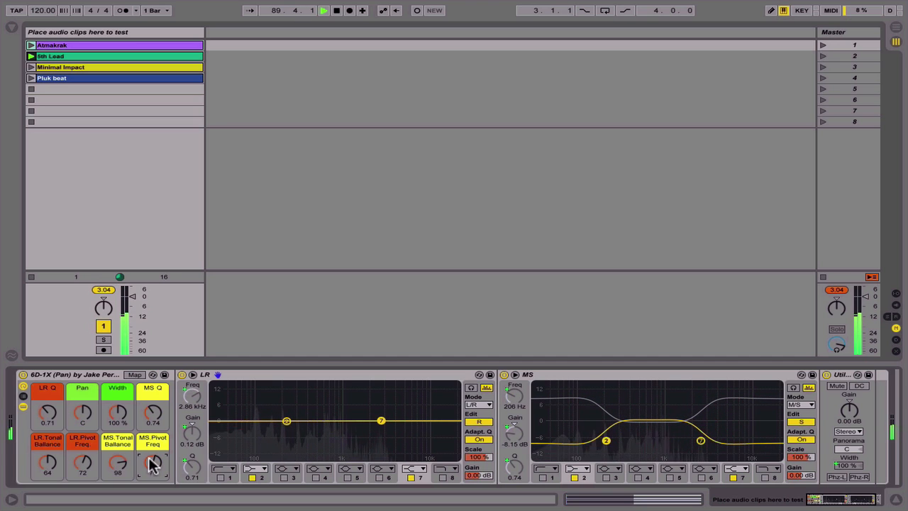
left_click(32, 278)
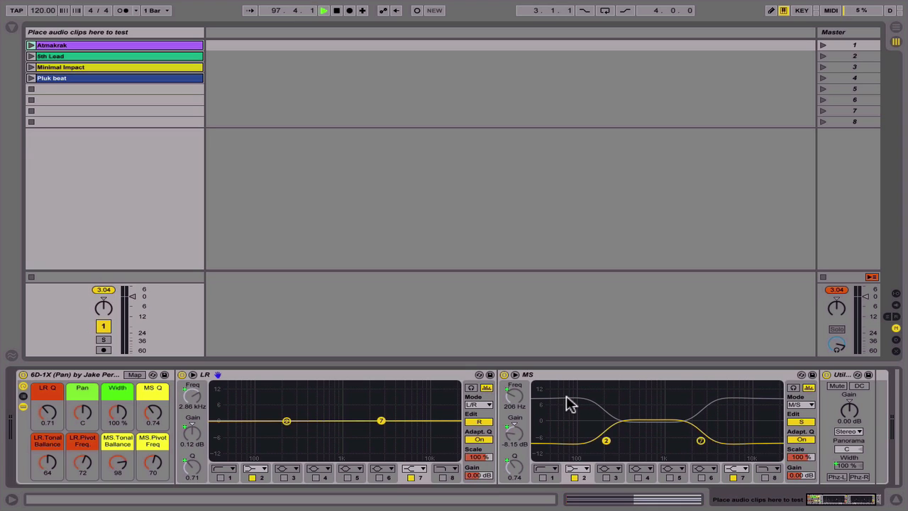
Switch the MS EQ to editing the mid channel and set MS Tonal Ballance to 89, MS Pivot Freq to 73 and MS Q to 0.63.
left_click(804, 422)
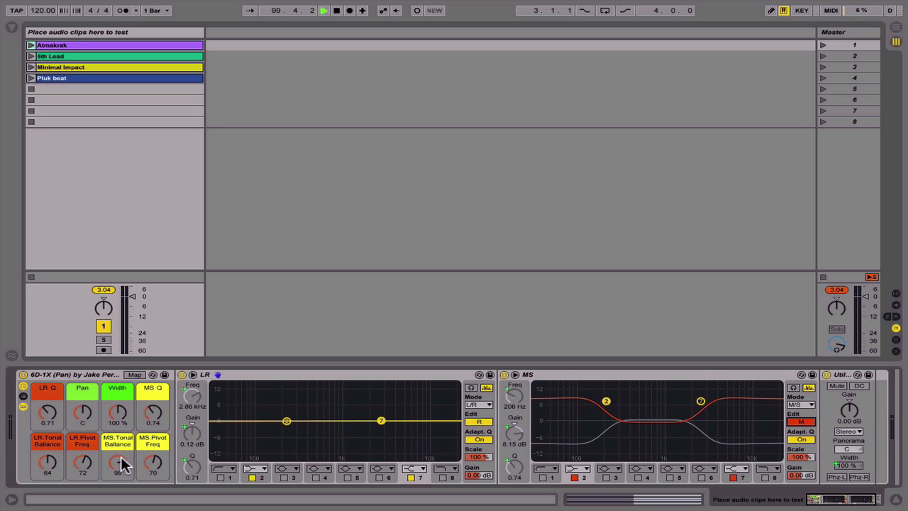
mouse_move(118, 462)
left_mouse_down()
mouse_move(118, 505)
mouse_move(117, 468)
left_mouse_up()
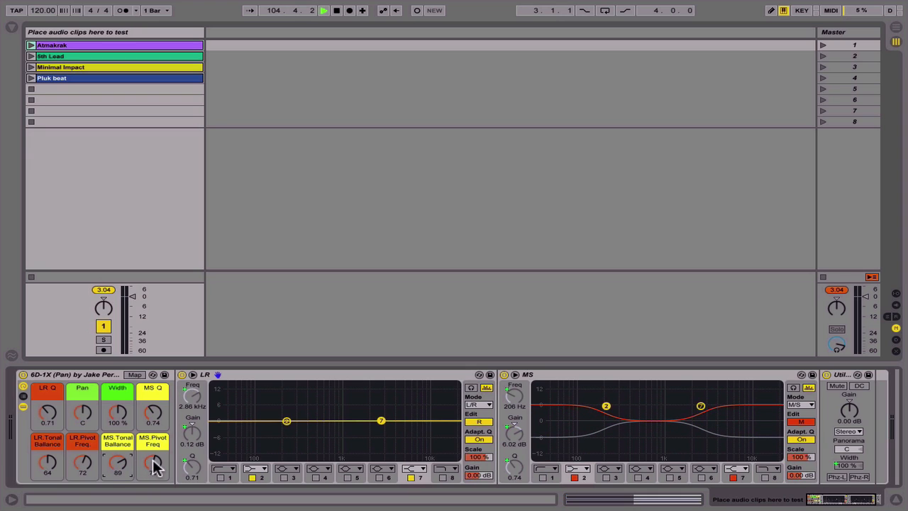
mouse_move(156, 464)
left_mouse_down()
mouse_move(156, 447)
mouse_move(156, 468)
left_mouse_up()
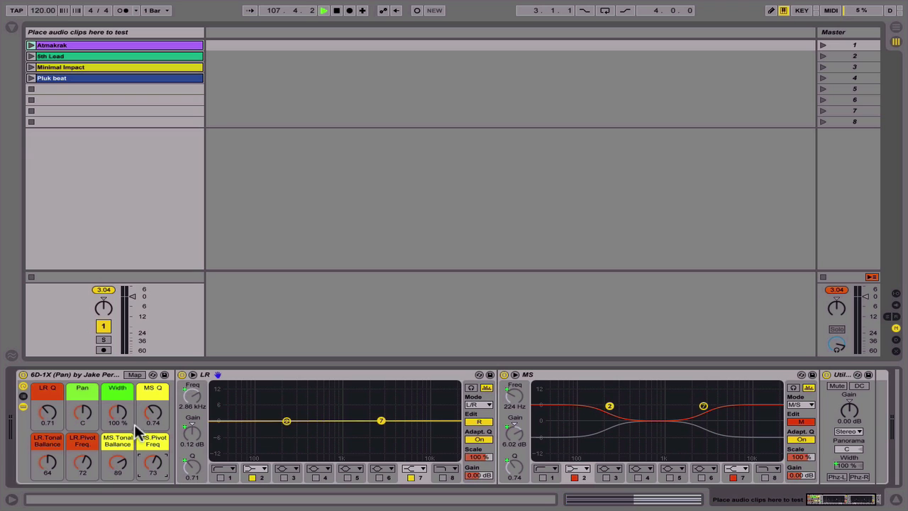
mouse_move(152, 411)
left_mouse_down()
mouse_move(153, 401)
mouse_move(152, 412)
left_mouse_up()
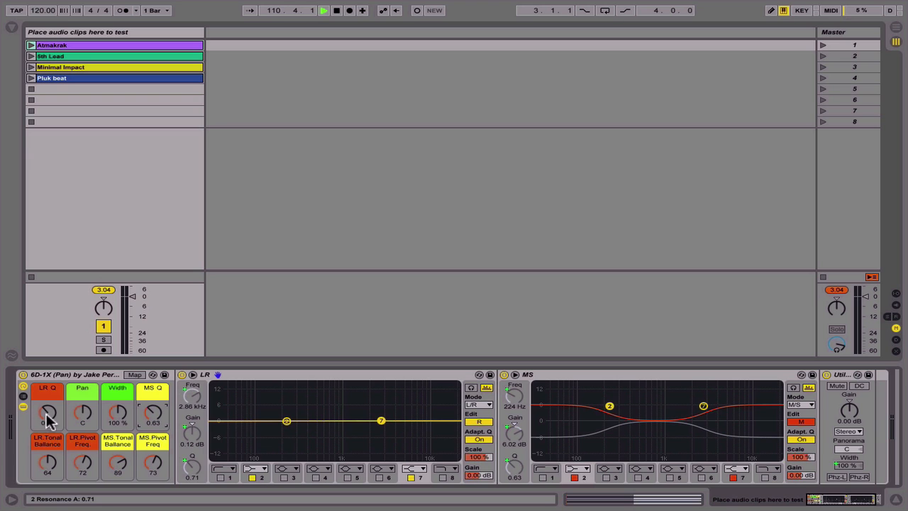
Set LR Q to 0.31 and LR Tonal Ballance to 91 to shape the LR EQ's opposing curves.
left_click_drag(46, 411, 47, 422)
left_click_drag(47, 462, 47, 454)
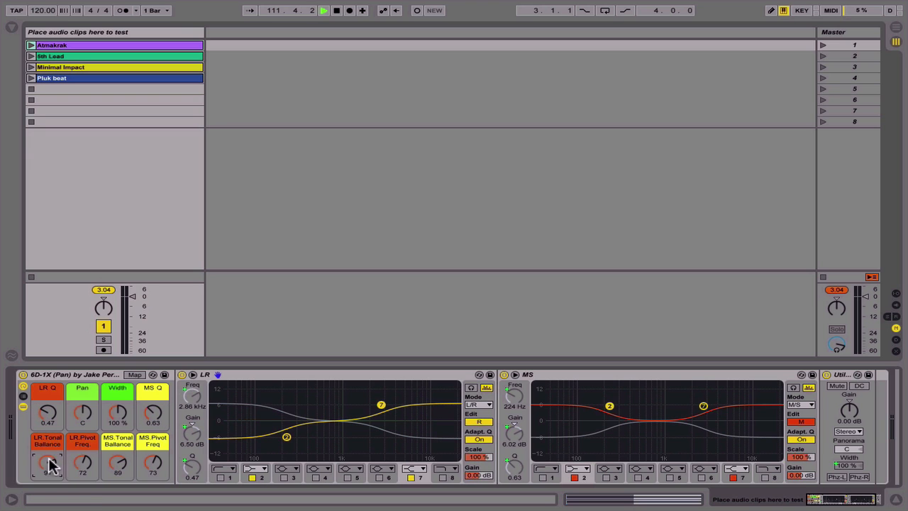
mouse_move(47, 414)
left_mouse_down()
mouse_move(47, 405)
mouse_move(47, 419)
left_mouse_up()
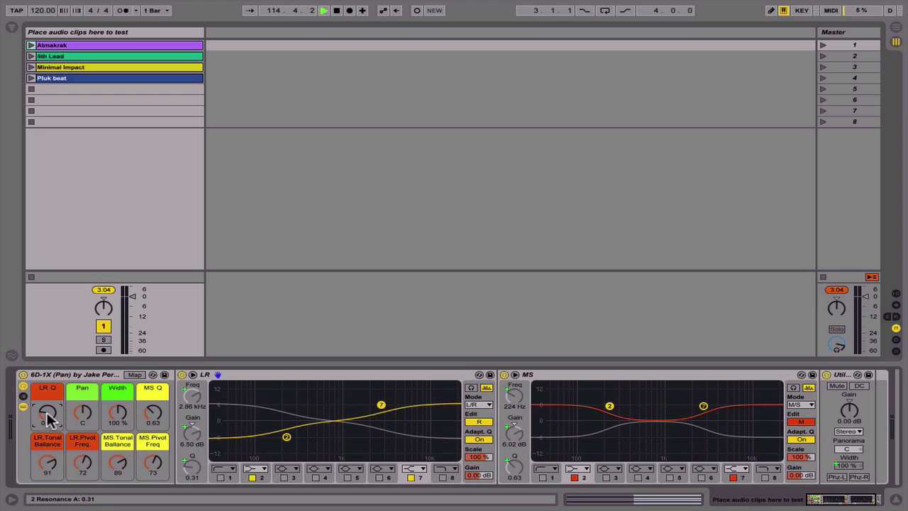
Launch the Minimal Impact clip and set LR Tonal Ballance to 39, LR Pivot Freq to 97 and MS Tonal Ballance to 29.
left_click(30, 67)
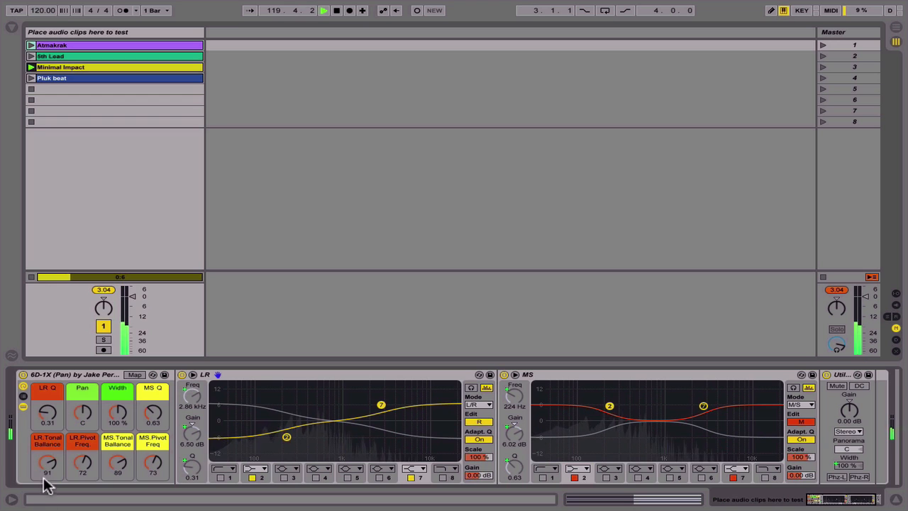
left_click_drag(47, 462, 47, 504)
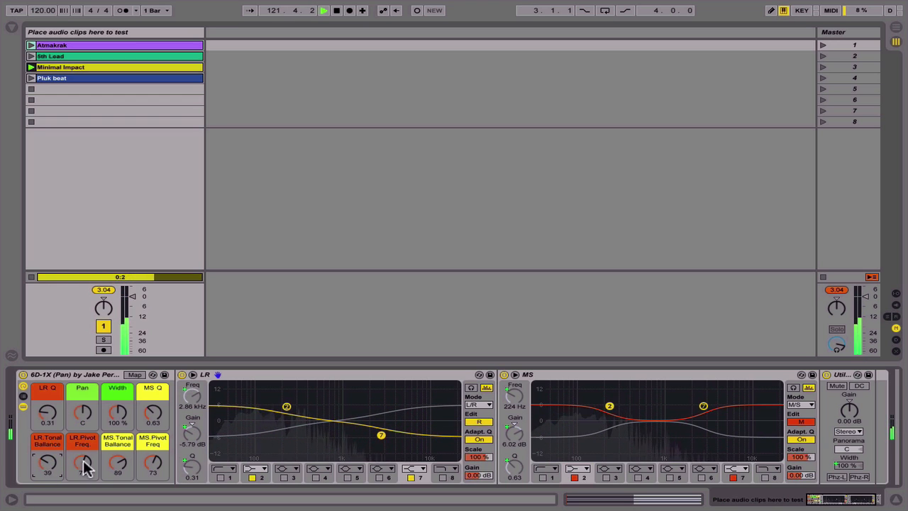
left_click_drag(85, 467, 118, 491)
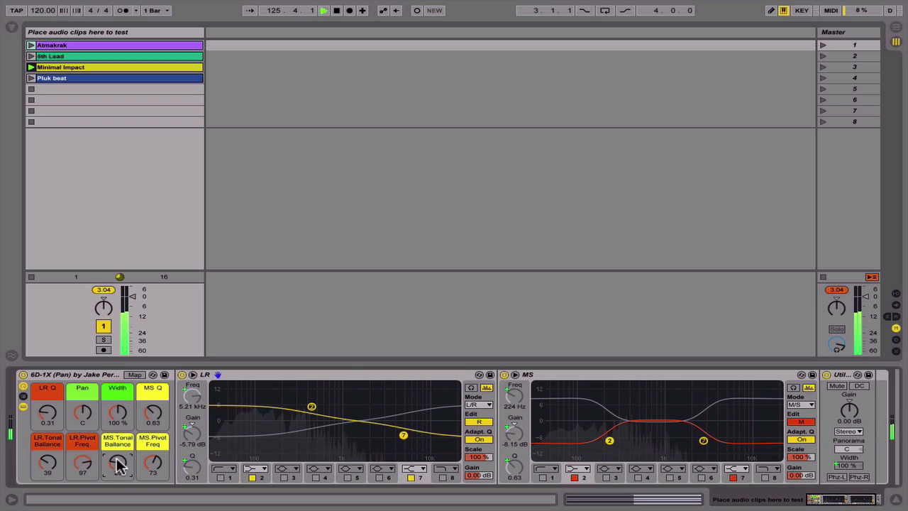
left_click_drag(151, 464, 151, 463)
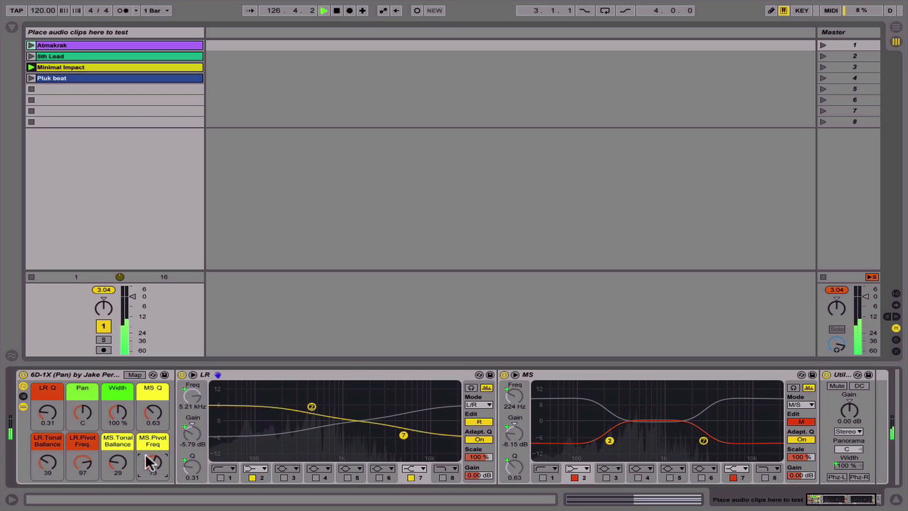
Narrow the Width macro to 9.4 % and set MS Tonal Ballance to 101.
left_click_drag(118, 412, 118, 420)
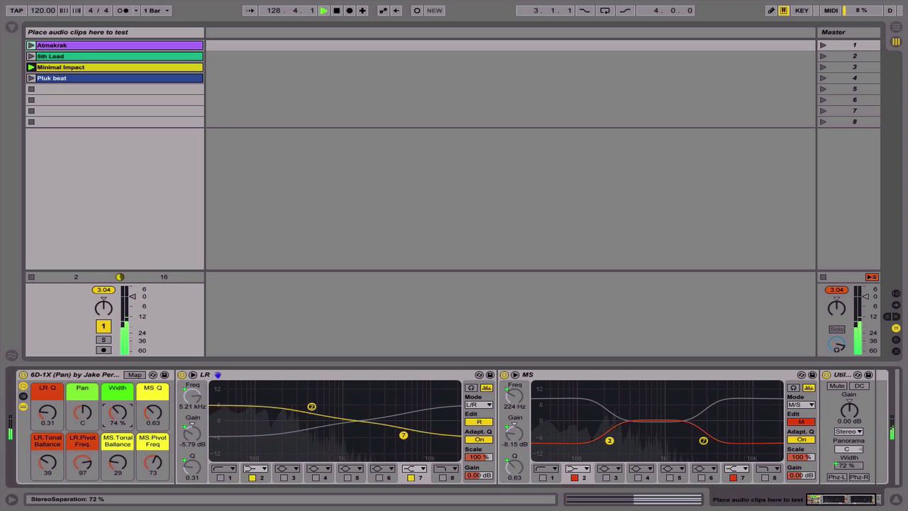
left_click_drag(118, 412, 117, 447)
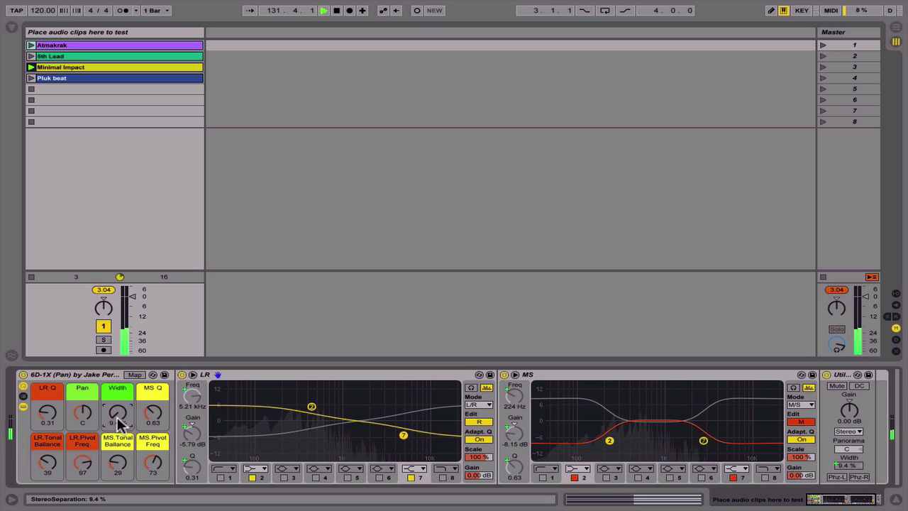
left_click_drag(118, 462, 118, 425)
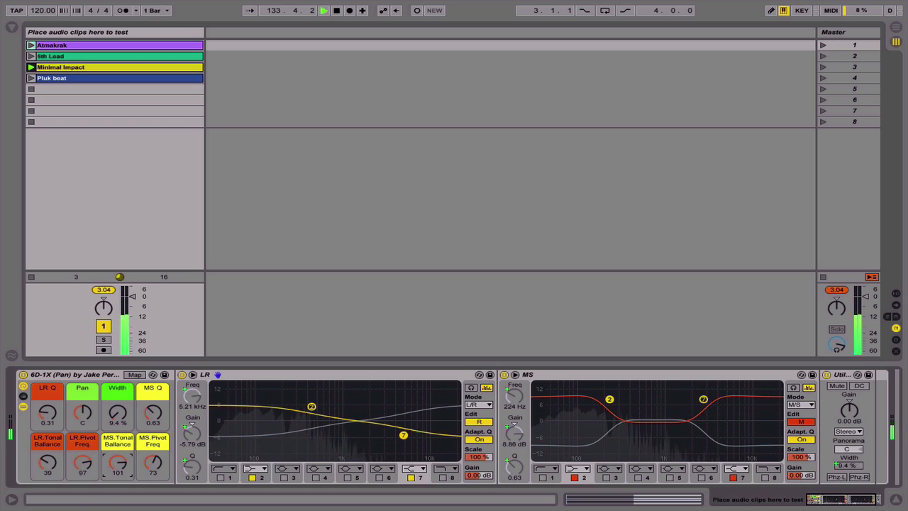
Set the Width macro to 135 % and Pan to 13L, with LR Tonal Ballance at 90 and LR Pivot Freq at 44.
left_click(118, 419)
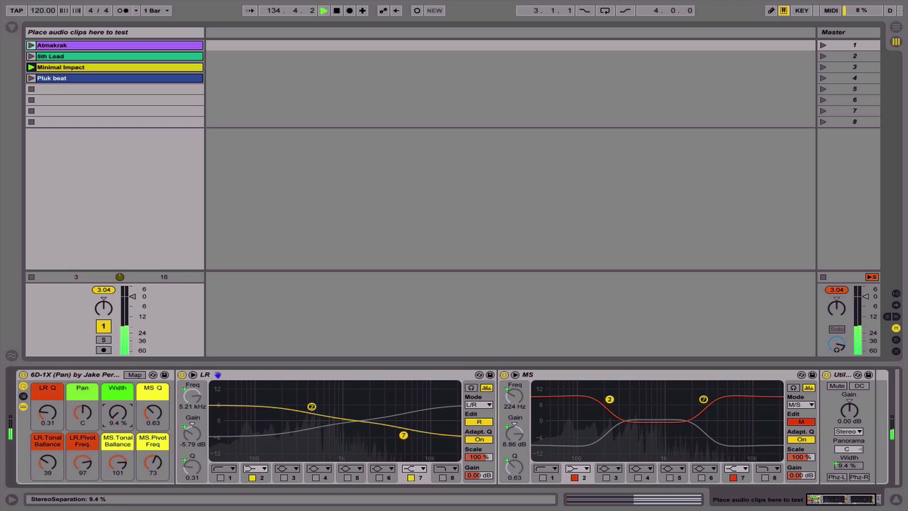
left_click_drag(118, 418, 118, 393)
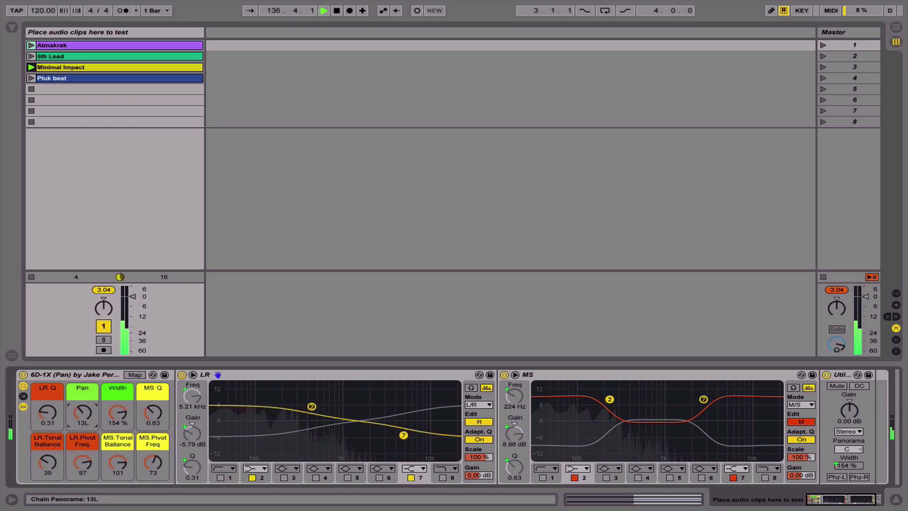
left_click(116, 415)
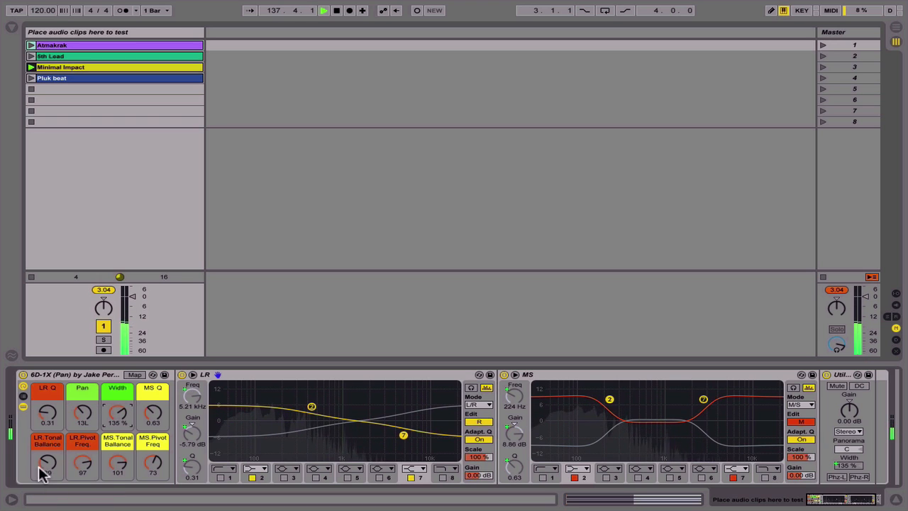
left_click_drag(47, 465, 47, 431)
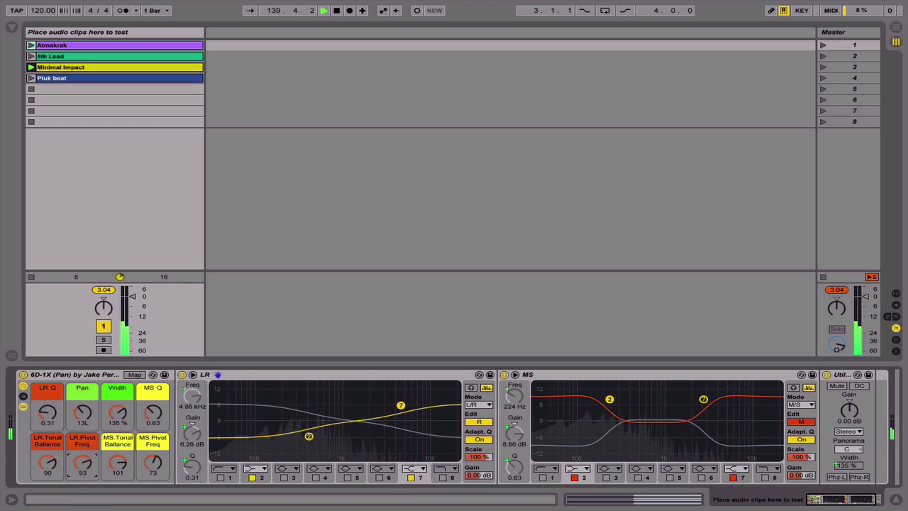
left_click_drag(83, 464, 82, 495)
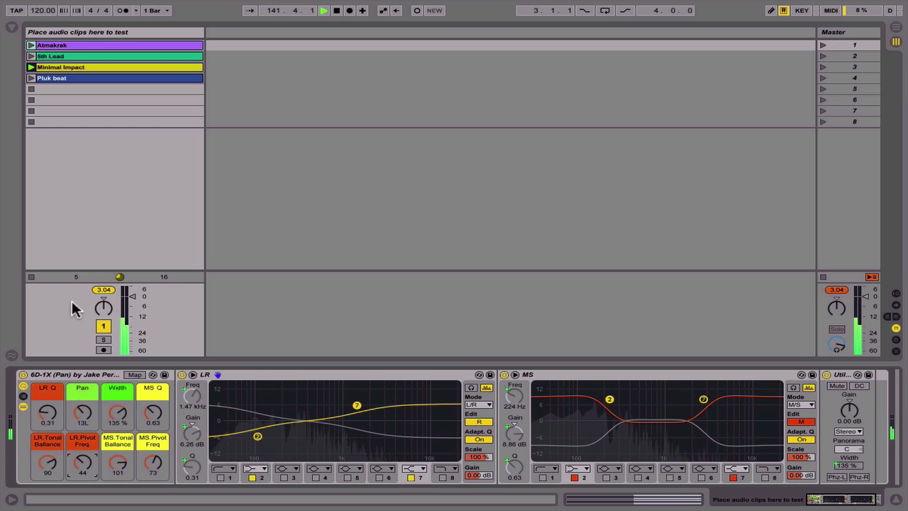
Launch the Pluk beat clip and set LR Tonal Ballance to 42, LR Pivot Freq to 113, MS Tonal Ballance to 40 and MS Pivot Freq to 106.
left_click(31, 78)
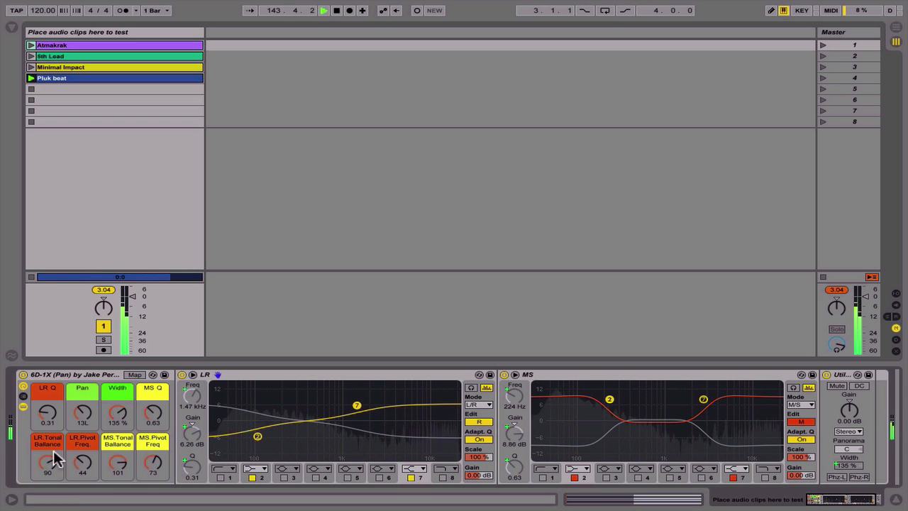
mouse_move(48, 462)
left_mouse_down()
mouse_move(48, 477)
mouse_move(47, 456)
mouse_move(50, 466)
left_mouse_up()
left_click(82, 462)
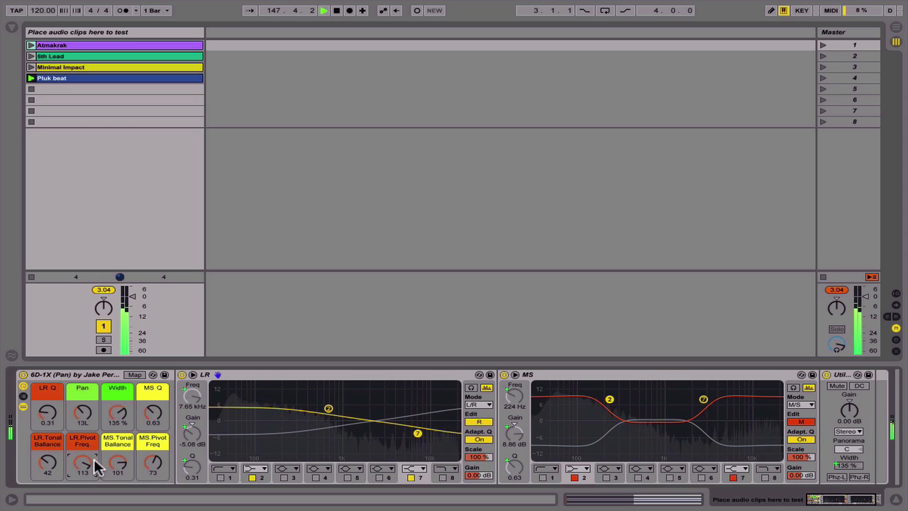
mouse_move(120, 463)
left_mouse_down()
mouse_move(119, 471)
mouse_move(119, 459)
left_mouse_up()
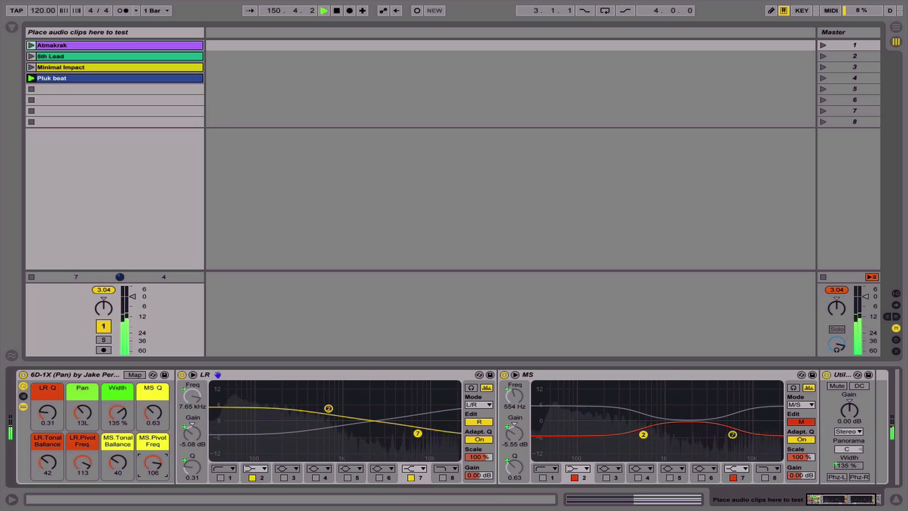
Set MS Pivot Freq to 99, reset Width to 100 %, center Pan and lower MS Q to 0.20.
left_click(117, 414)
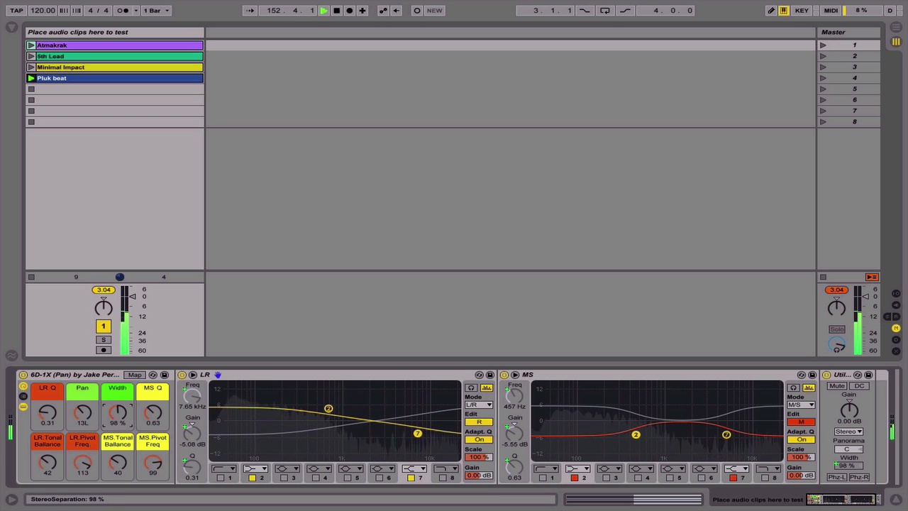
left_click_drag(118, 414, 152, 432)
left_click(83, 417)
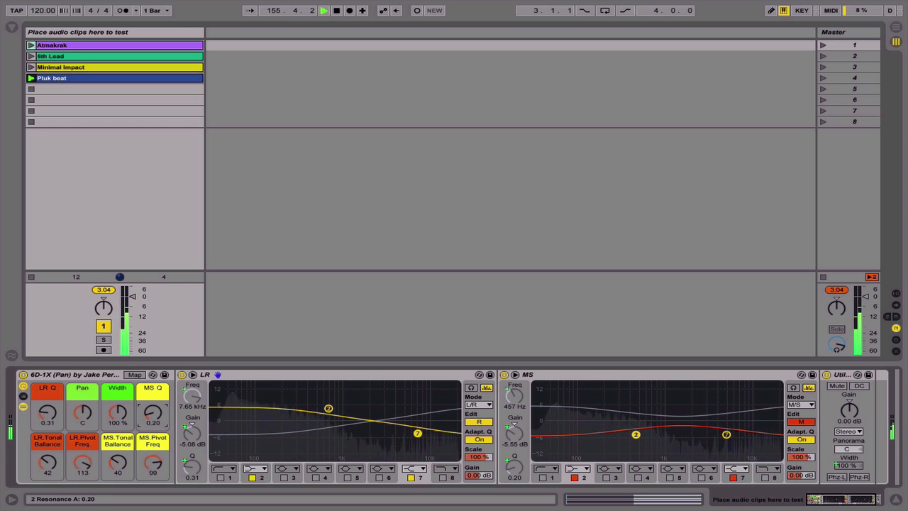
Lower LR Q to 0.18 and LR Pivot Freq to 10, and stop playback.
left_click_drag(48, 415, 82, 496)
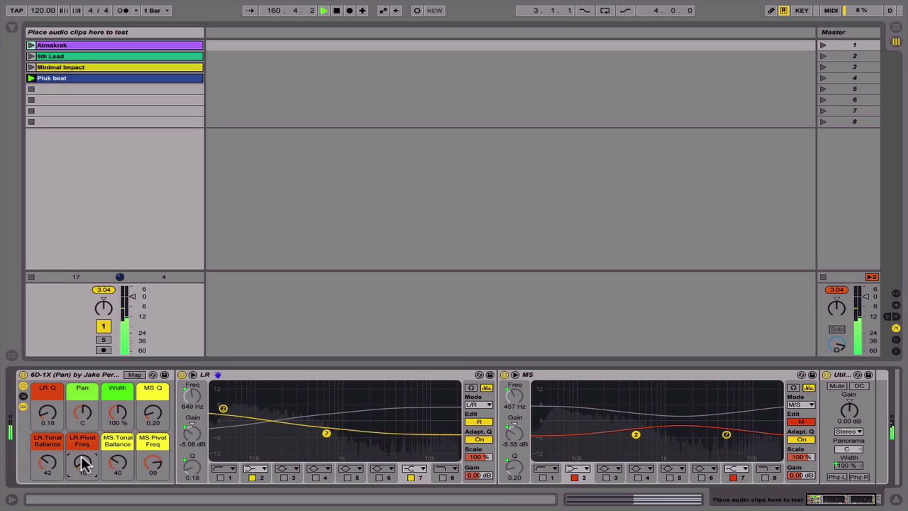
key("space")
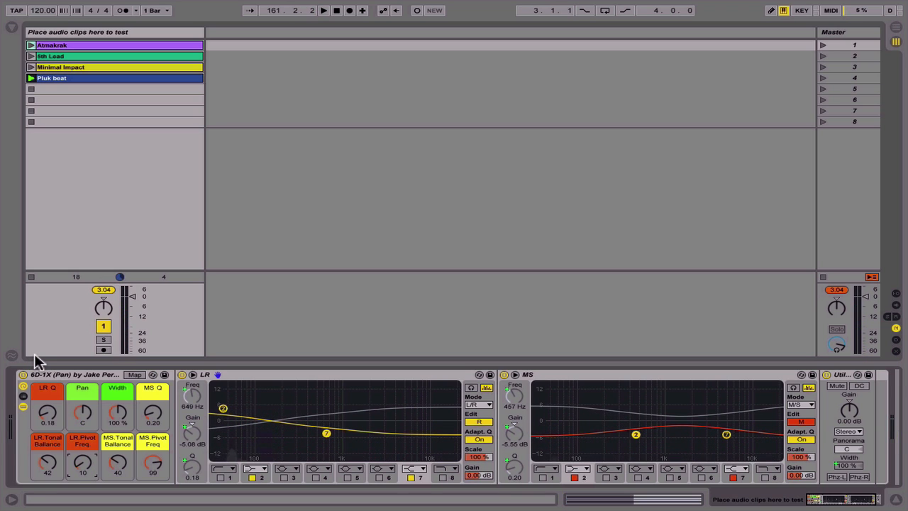
Display the rack's macro mappings with their minimum and maximum ranges, and exit the mapping mode and hide the browser after reviewing them.
left_click(135, 374)
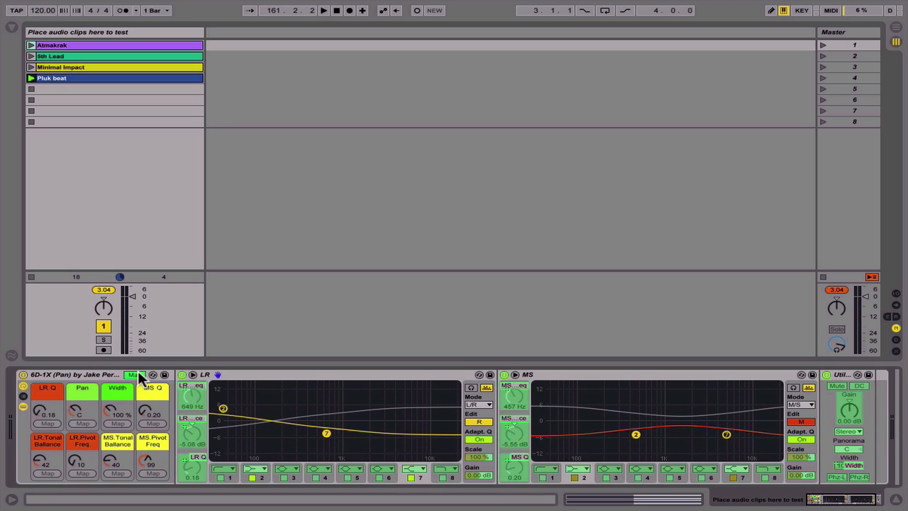
key("alt+super+b")
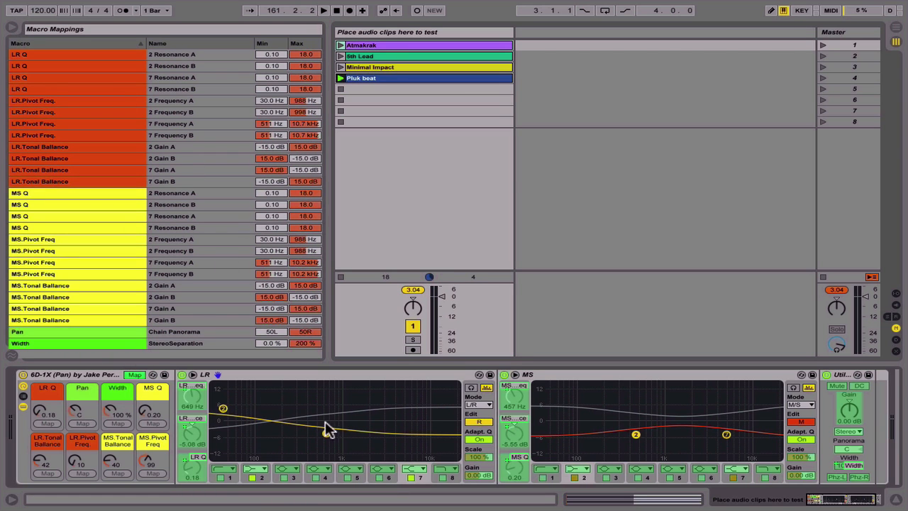
left_click(134, 375)
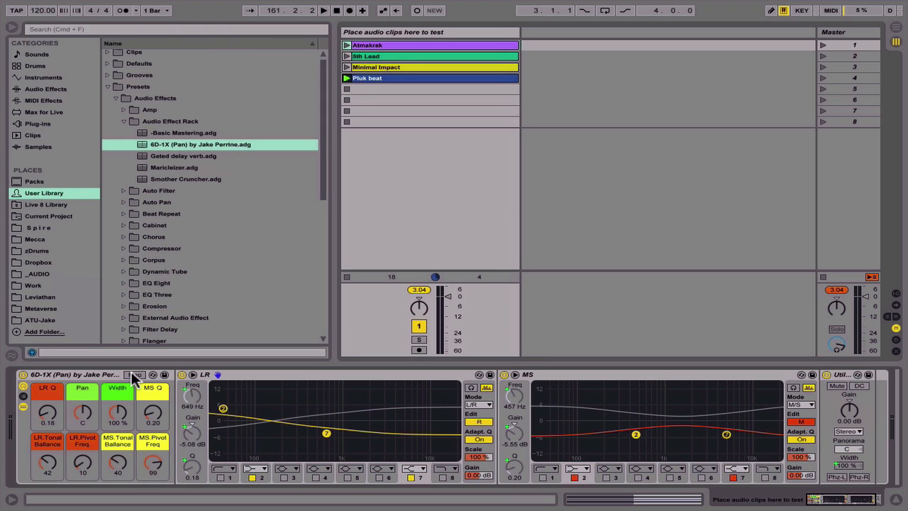
key("ctrl+alt+b")
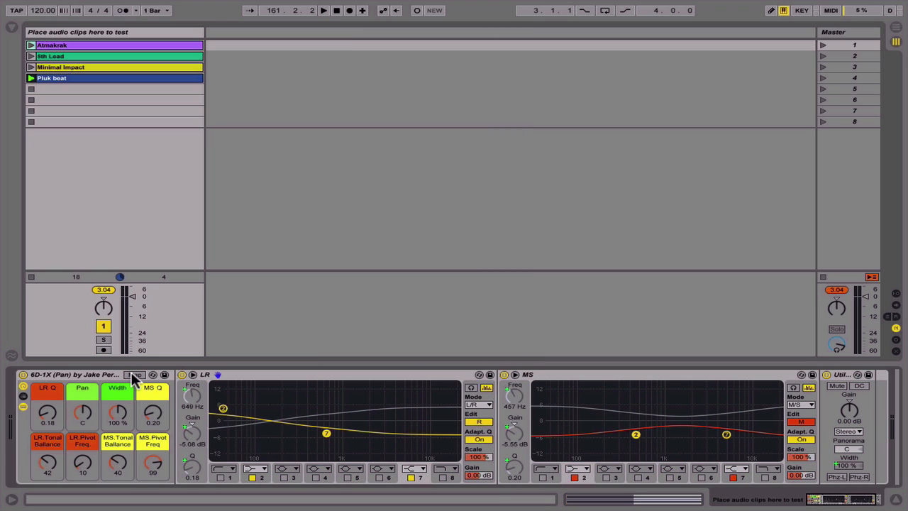